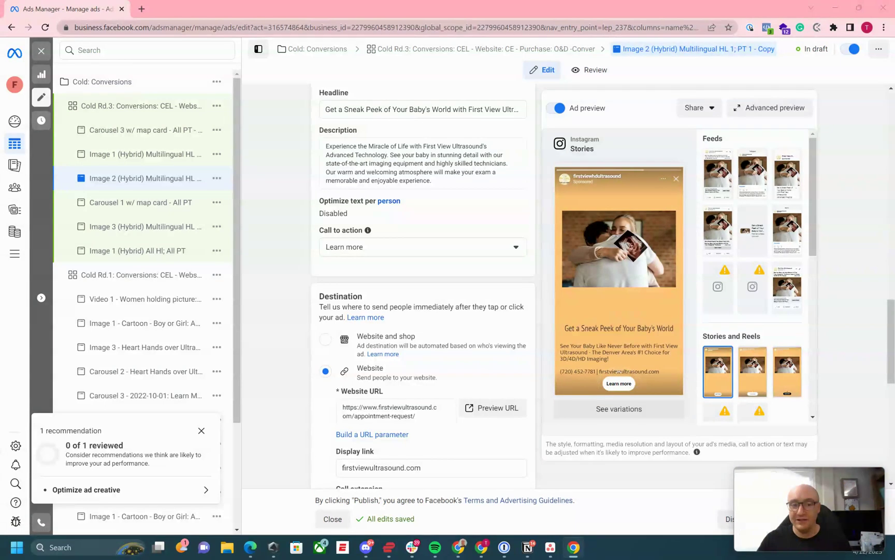
Quick-duplicate the Image 2 ad to create the 'Image 2 … PT 1 - Copy 2' draft
{"action": "scroll", "coordinate": [619, 372], "scroll_direction": "up", "scroll_amount": 7}
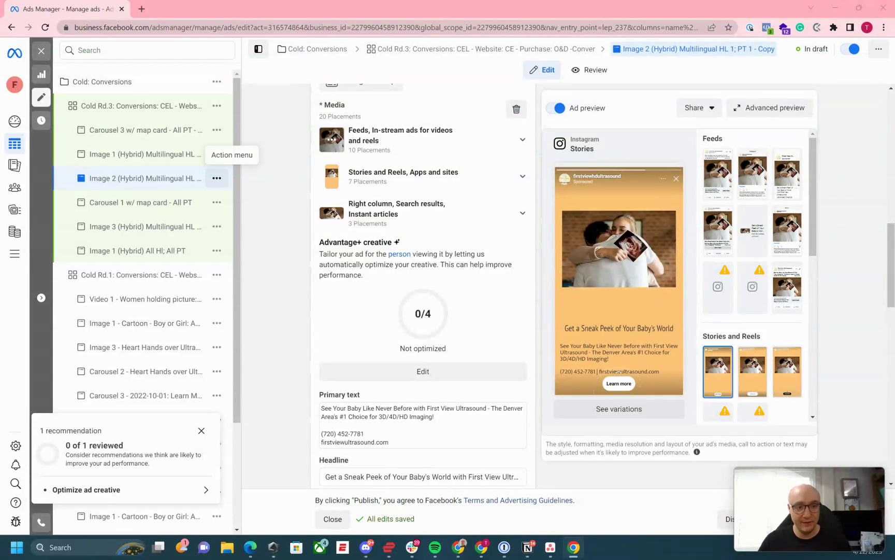
{"action": "left_click", "coordinate": [216, 178]}
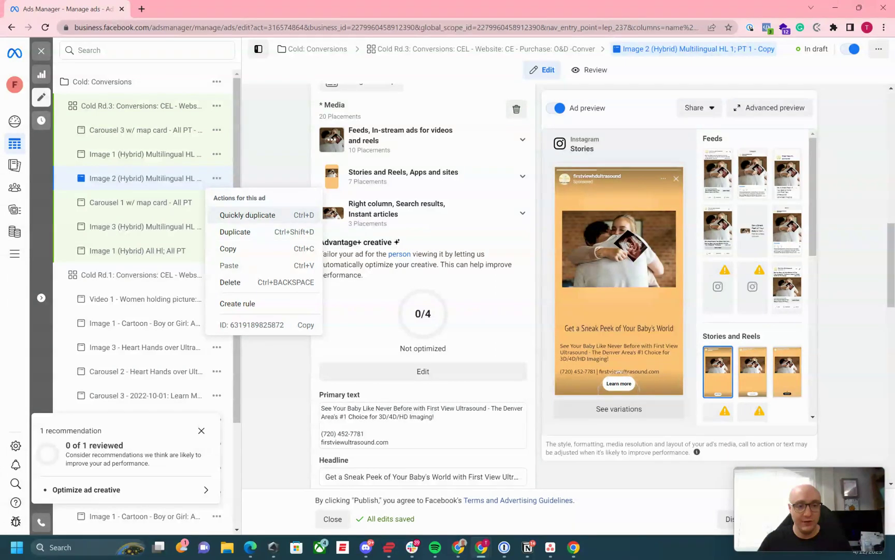
{"action": "left_click", "coordinate": [248, 215]}
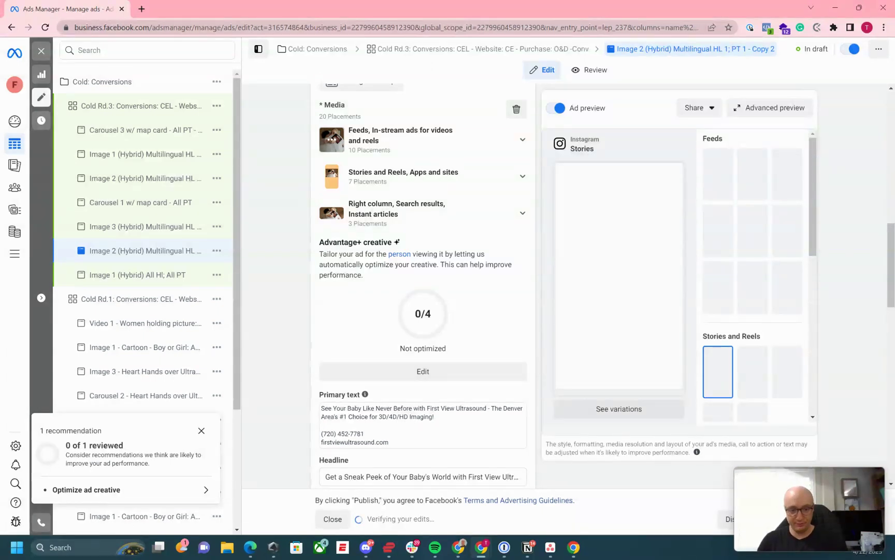
{"action": "scroll", "coordinate": [619, 371], "scroll_direction": "down", "scroll_amount": 2}
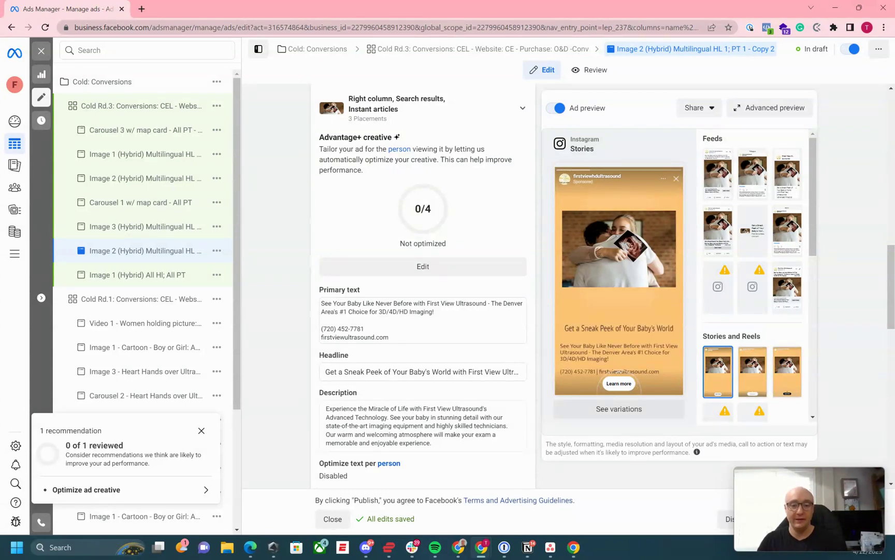
Replace the Copy 2 ad's creative with the Ad 4 mockup
{"action": "scroll", "coordinate": [423, 373], "scroll_direction": "up", "scroll_amount": 2}
{"action": "scroll", "coordinate": [423, 373], "scroll_direction": "up", "scroll_amount": 4}
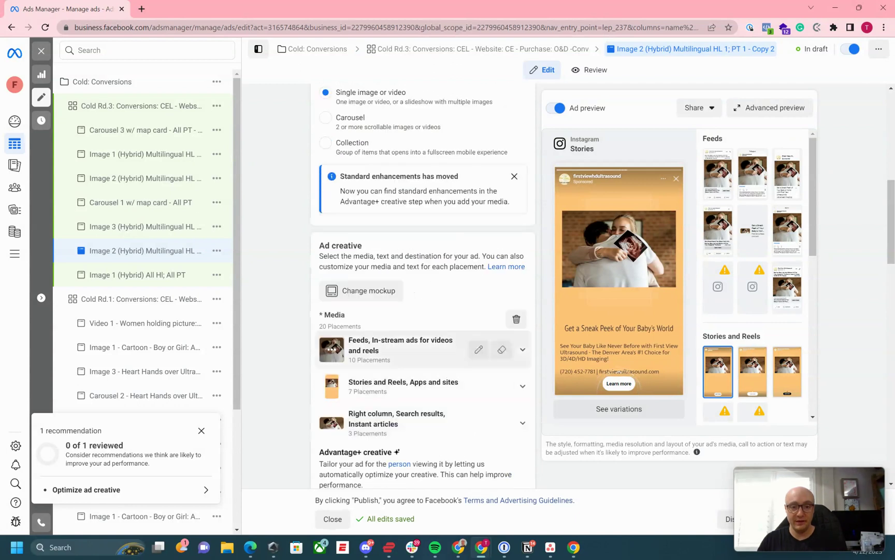
{"action": "left_click", "coordinate": [362, 290]}
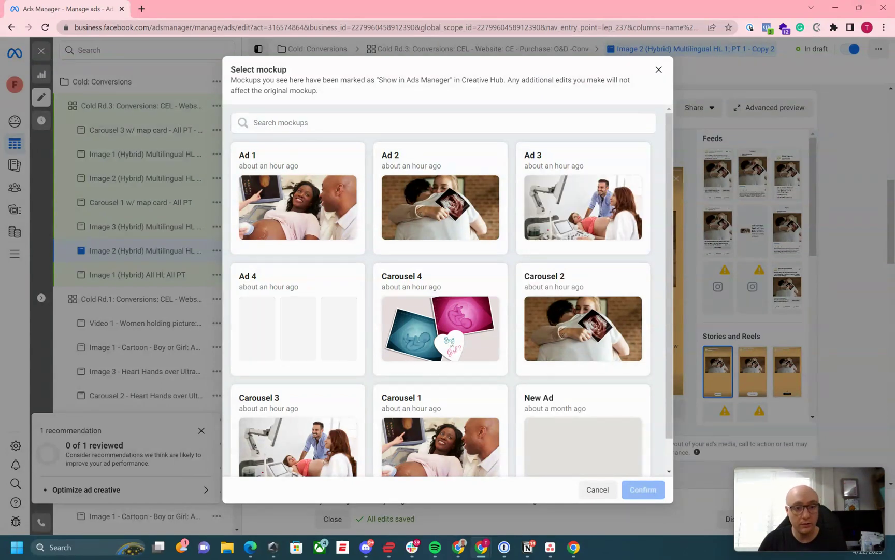
{"action": "left_click", "coordinate": [298, 318]}
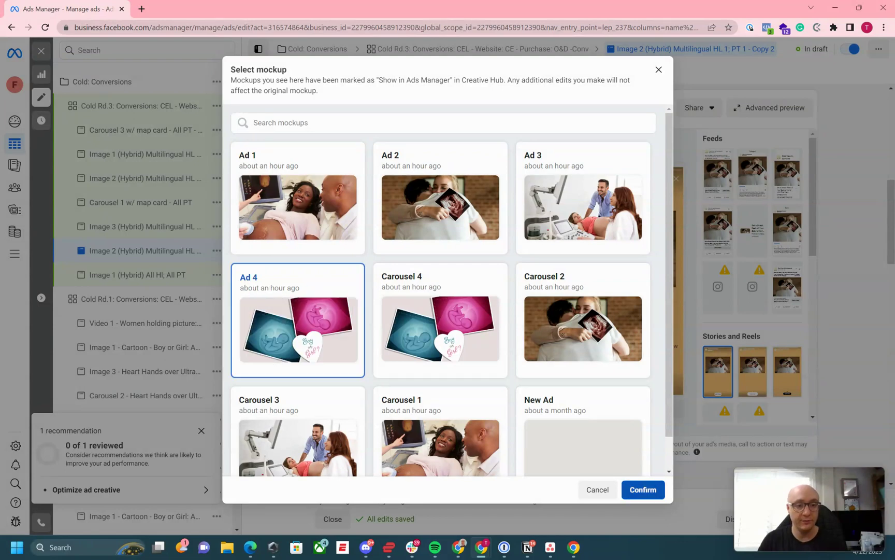
{"action": "left_click", "coordinate": [642, 489]}
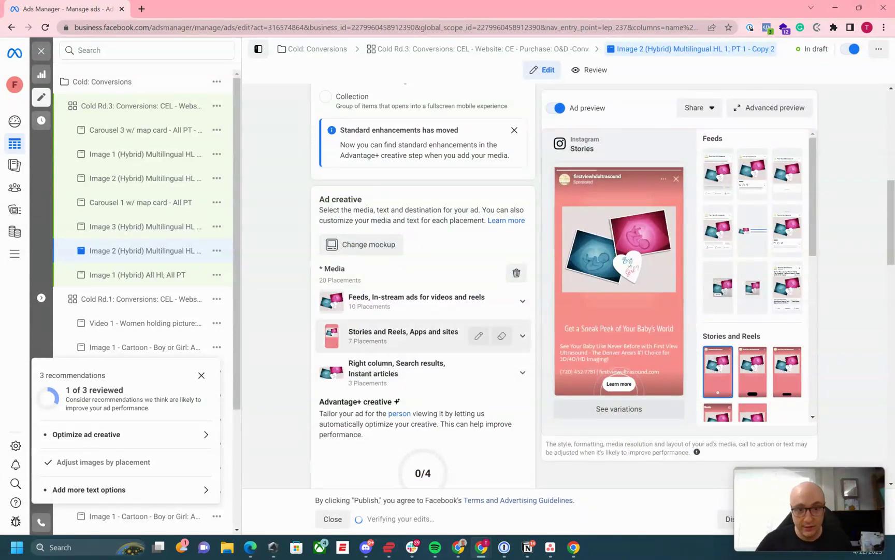
Go down to the Languages section and start adding another language version
{"action": "scroll", "coordinate": [423, 336], "scroll_direction": "down", "scroll_amount": 5}
{"action": "scroll", "coordinate": [423, 285], "scroll_direction": "down", "scroll_amount": 3}
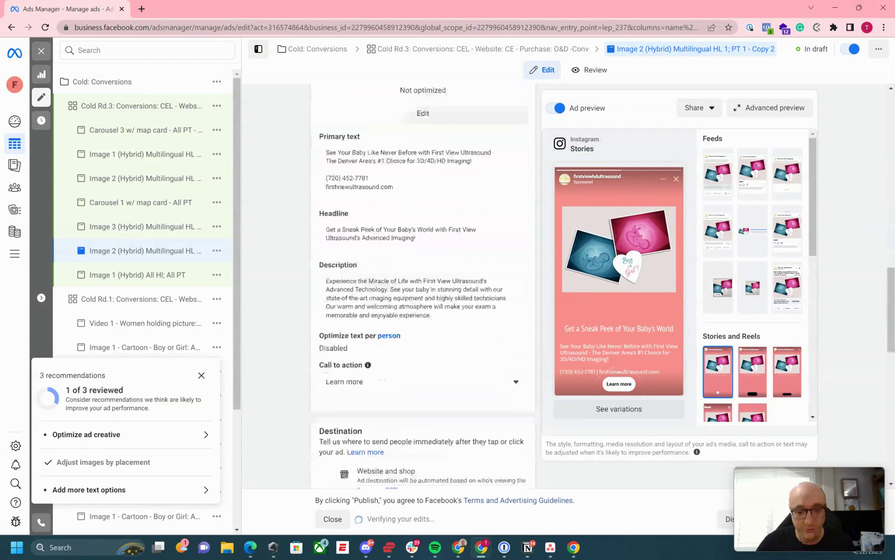
{"action": "scroll", "coordinate": [423, 285], "scroll_direction": "down", "scroll_amount": 5}
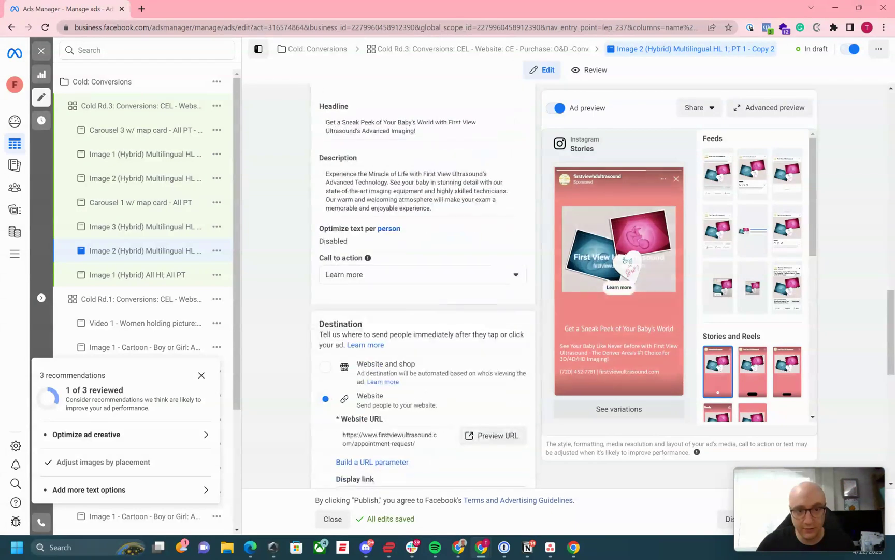
{"action": "scroll", "coordinate": [423, 285], "scroll_direction": "down", "scroll_amount": 1}
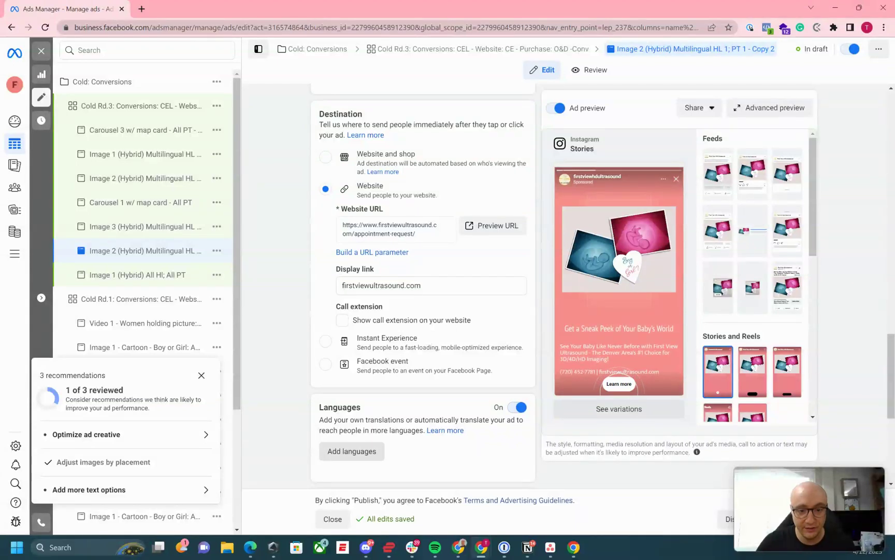
{"action": "left_click", "coordinate": [352, 450]}
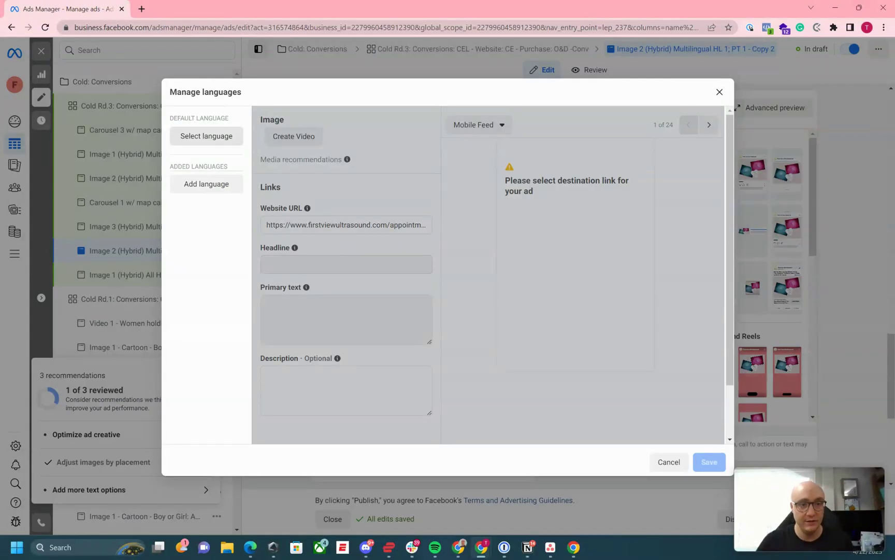
Set English as the ad's default language
{"action": "left_click", "coordinate": [206, 136]}
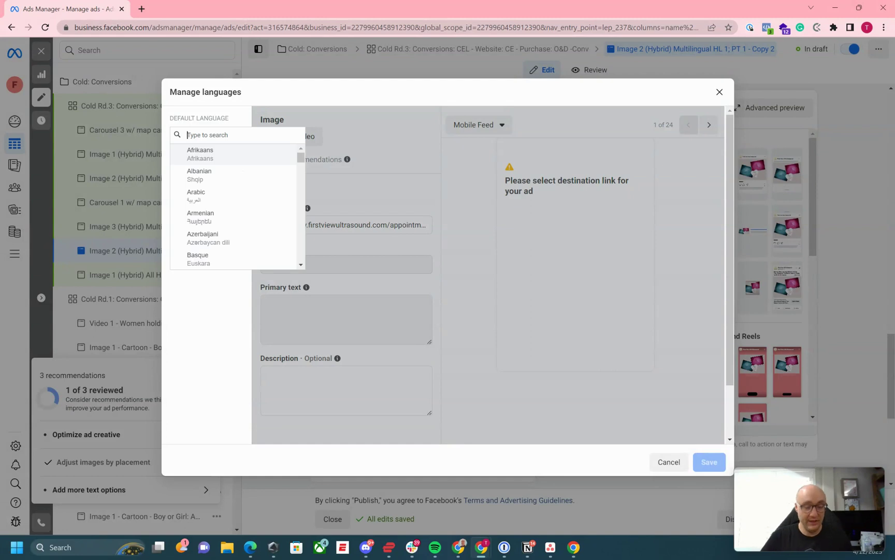
{"action": "type", "text": "e"}
{"action": "key", "text": "ctrl+a"}
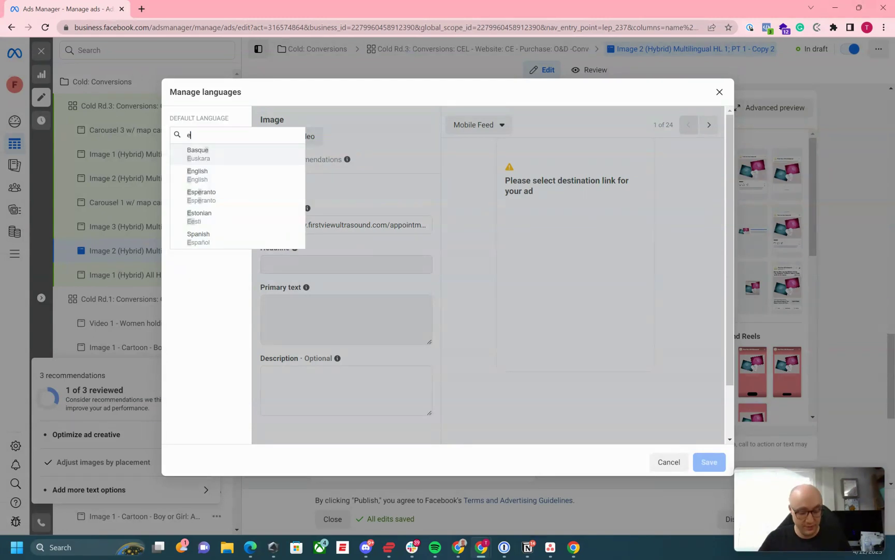
{"action": "type", "text": "b"}
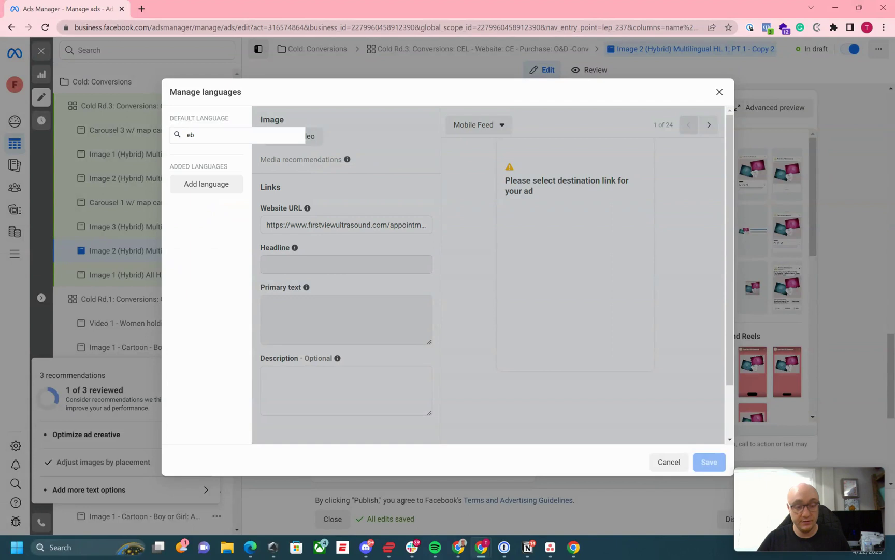
{"action": "key", "text": "BackSpace"}
{"action": "key", "text": "BackSpace"}
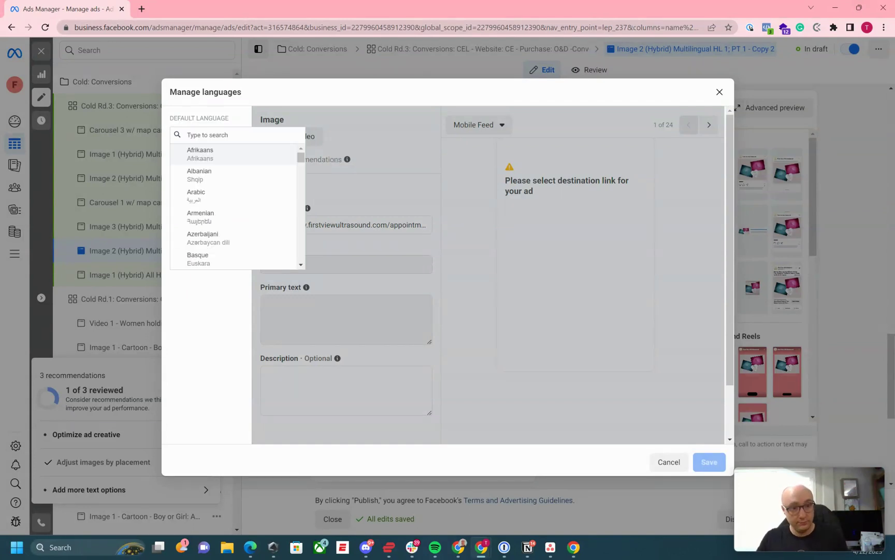
{"action": "type", "text": "e"}
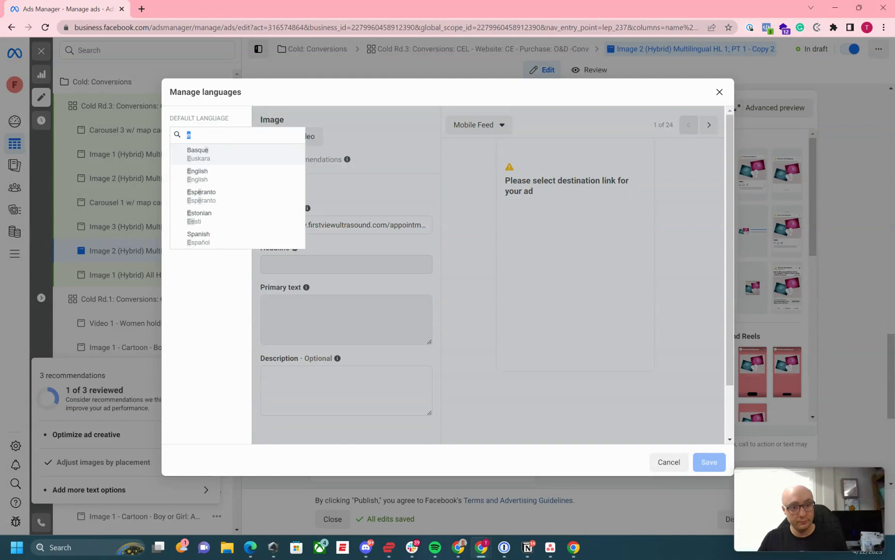
{"action": "type", "text": "ngl"}
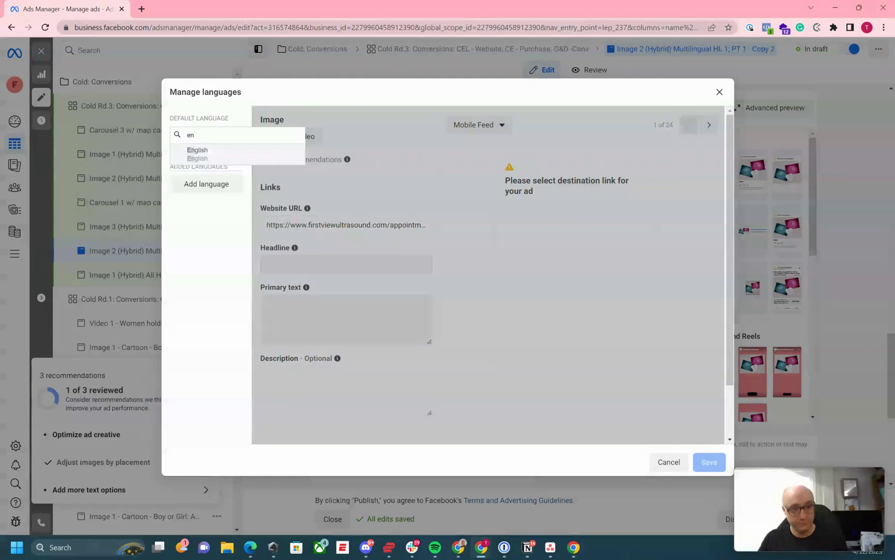
{"action": "key", "text": "Return"}
Add Spanish as a second language and select it for editing
{"action": "left_click", "coordinate": [206, 175]}
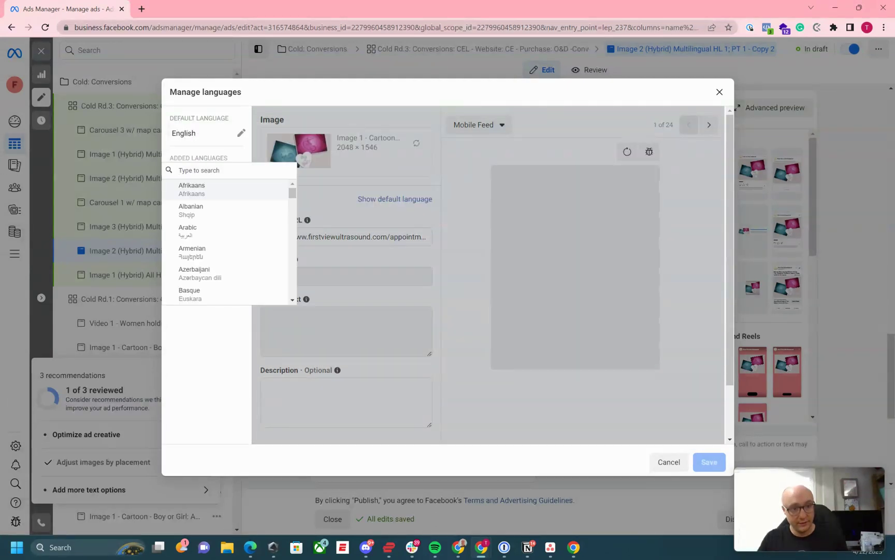
{"action": "type", "text": "s"}
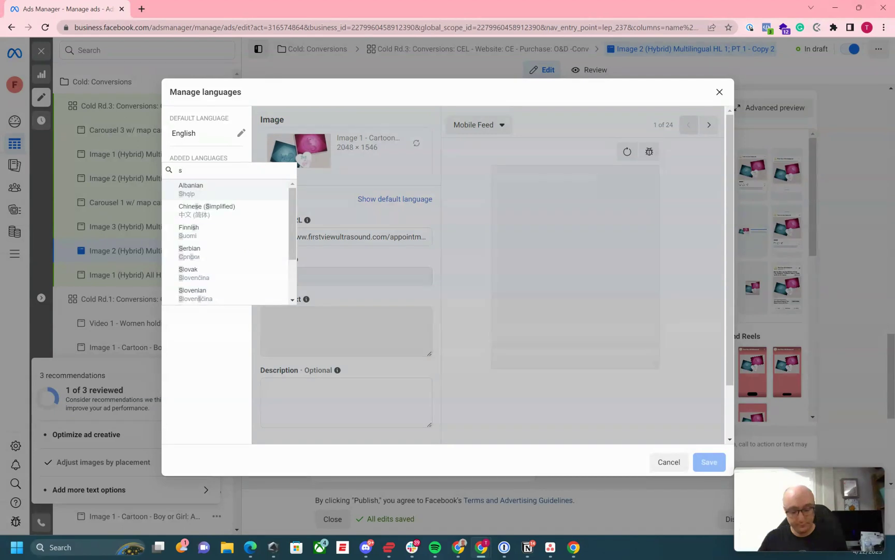
{"action": "type", "text": "p"}
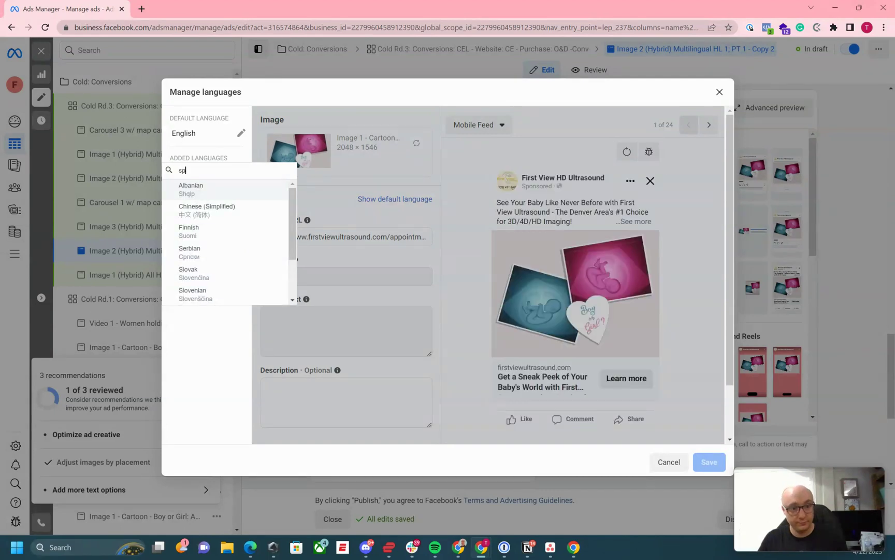
{"action": "key", "text": "Return"}
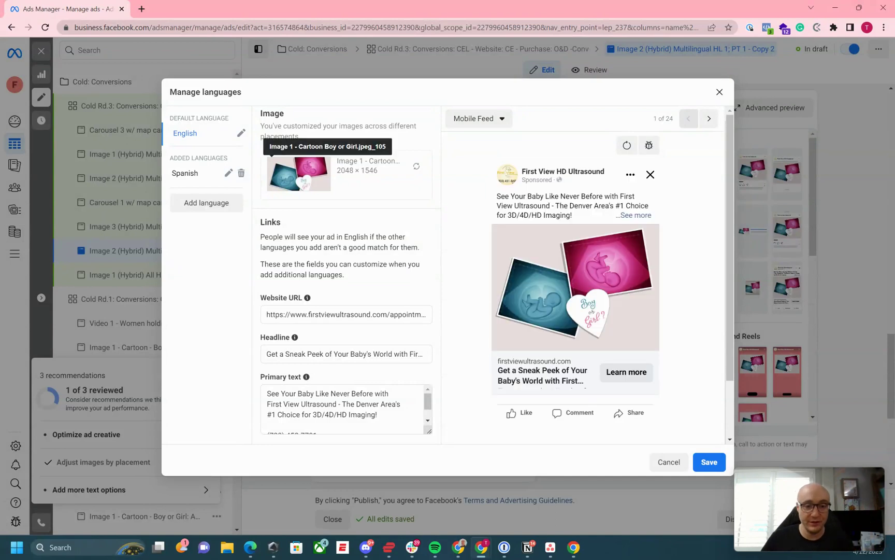
{"action": "mouse_move", "coordinate": [306, 377]}
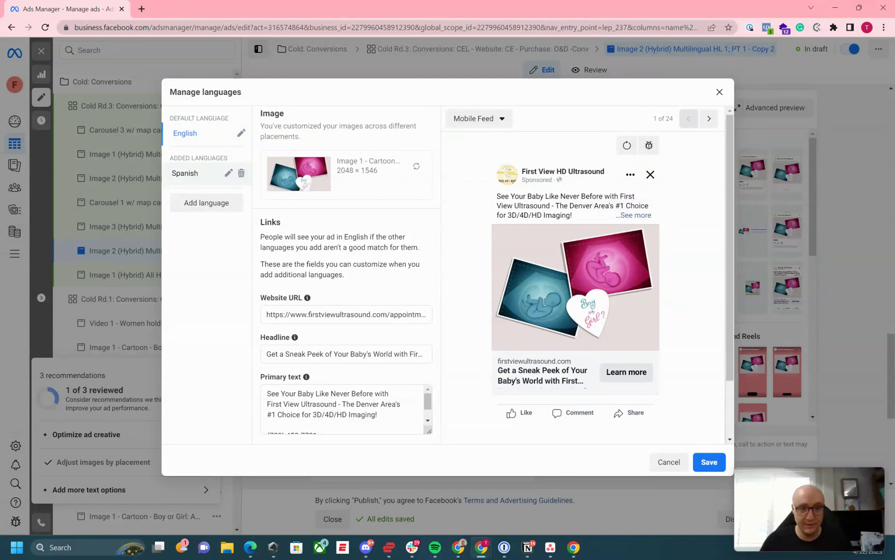
{"action": "left_click", "coordinate": [185, 173]}
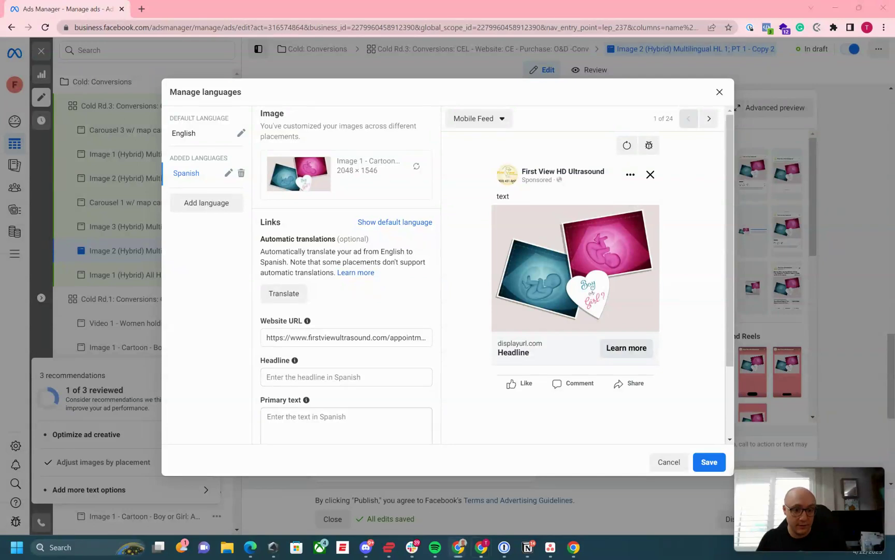
Paste the Spanish primary text, headline and description into the Spanish version's fields
{"action": "left_click", "coordinate": [346, 424]}
{"action": "key", "text": "ctrl+v"}
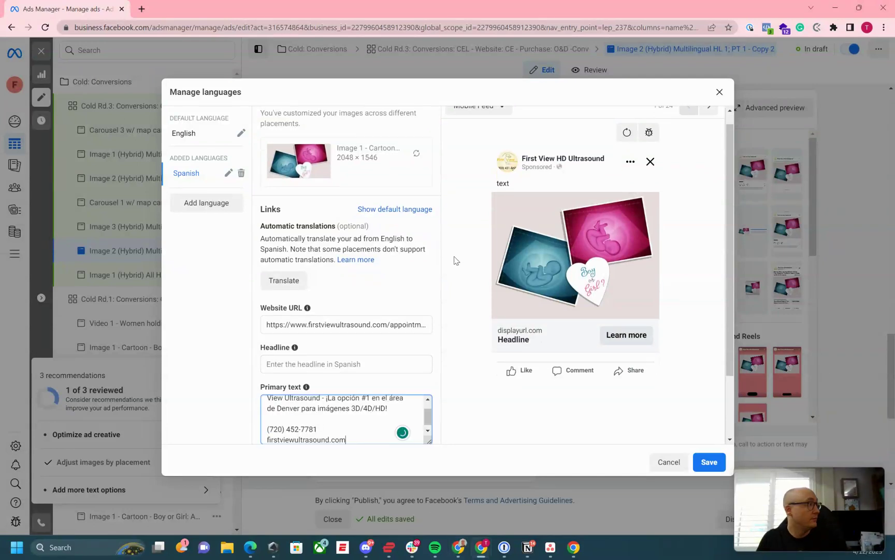
{"action": "left_click", "coordinate": [435, 300]}
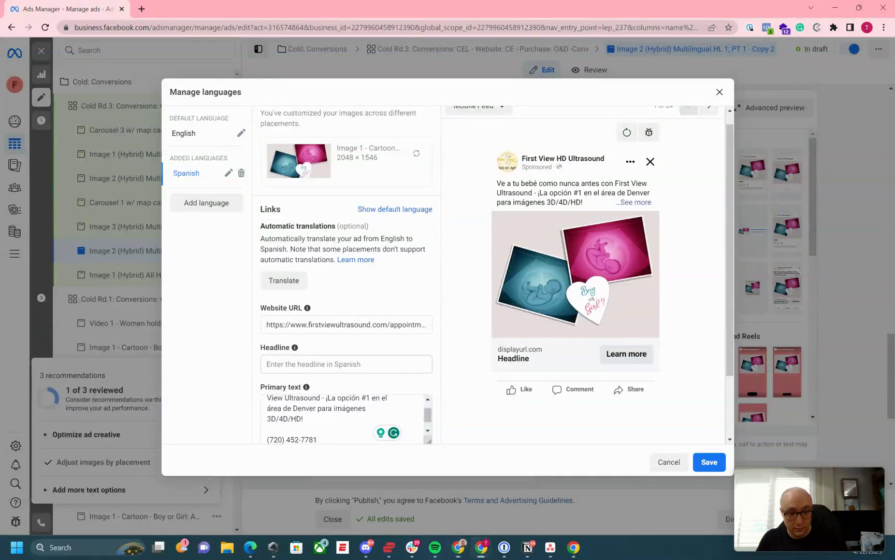
{"action": "left_click", "coordinate": [346, 364]}
{"action": "key", "text": "ctrl+v"}
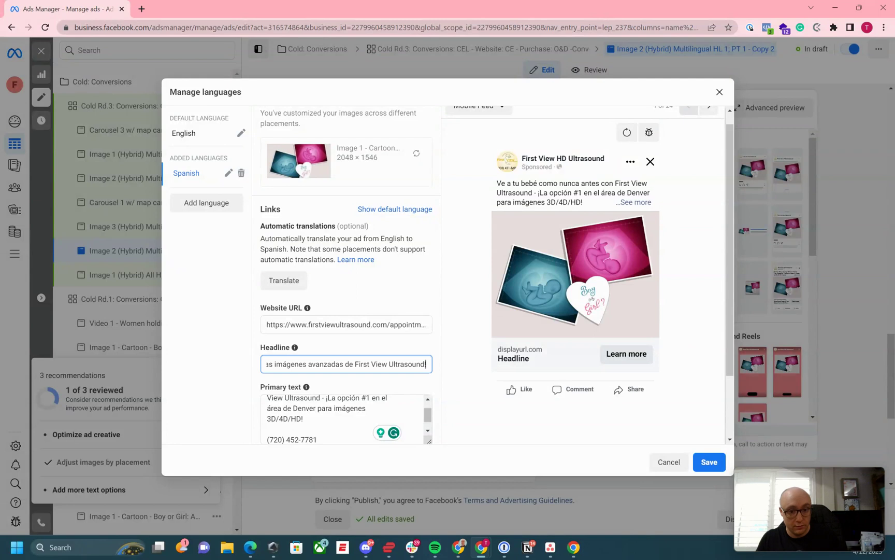
{"action": "left_click", "coordinate": [527, 257]}
{"action": "scroll", "coordinate": [527, 256], "scroll_direction": "down", "scroll_amount": 2}
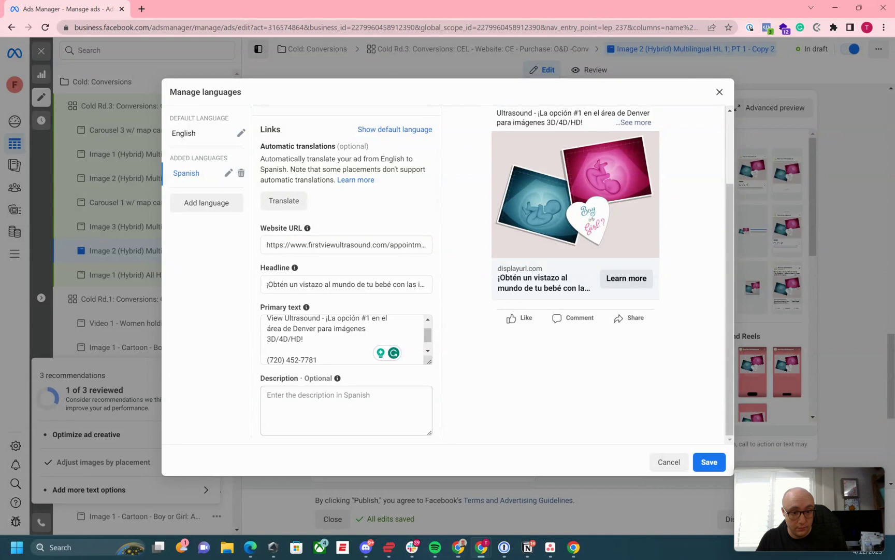
{"action": "left_click", "coordinate": [267, 395]}
{"action": "key", "text": "ctrl+v"}
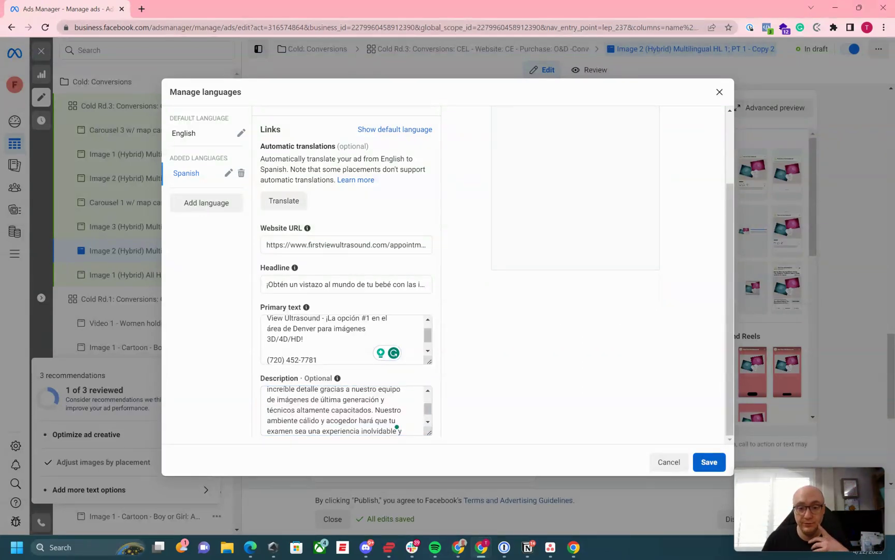
Save the Spanish language version and review the ad editor's Languages section
{"action": "left_click", "coordinate": [710, 462]}
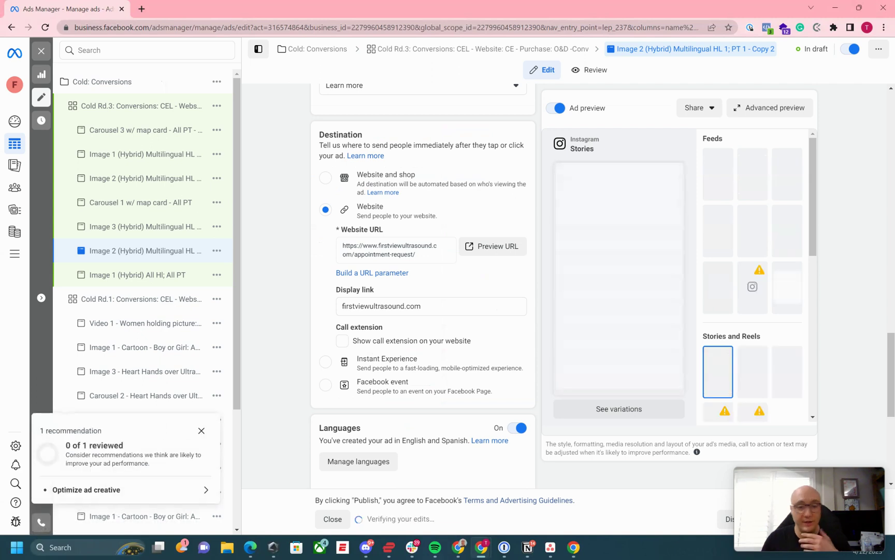
{"action": "mouse_move", "coordinate": [528, 547]}
{"action": "scroll", "coordinate": [620, 372], "scroll_direction": "down", "scroll_amount": 4}
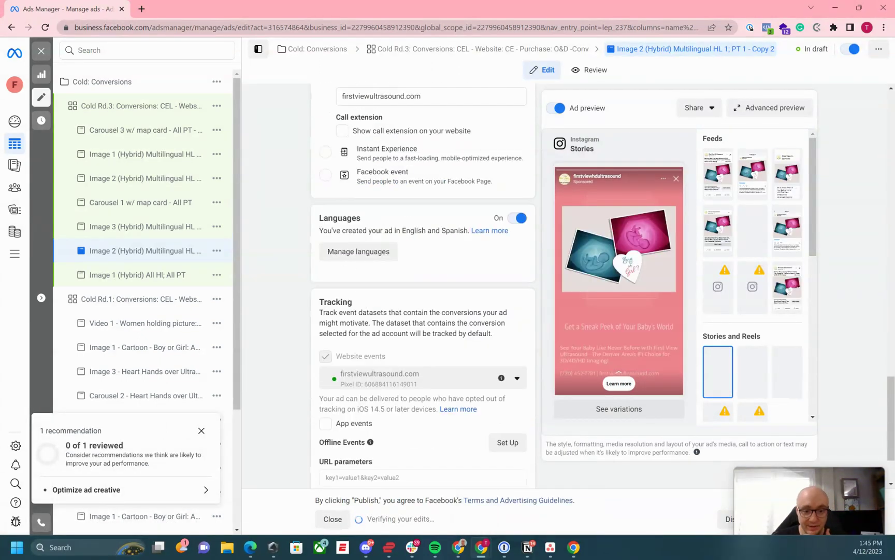
{"action": "scroll", "coordinate": [620, 372], "scroll_direction": "up", "scroll_amount": 8}
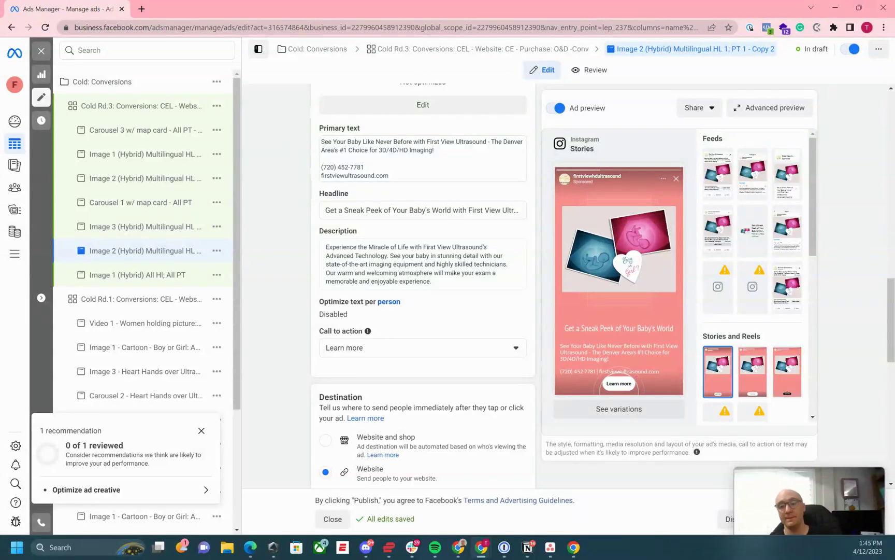
{"action": "mouse_move", "coordinate": [809, 500]}
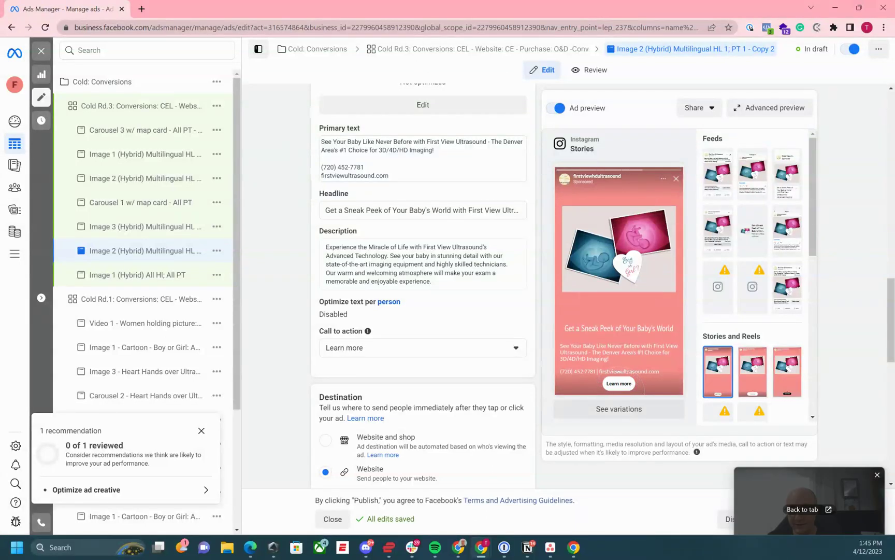
{"action": "left_click_drag", "start_coordinate": [865, 496], "coordinate": [830, 404]}
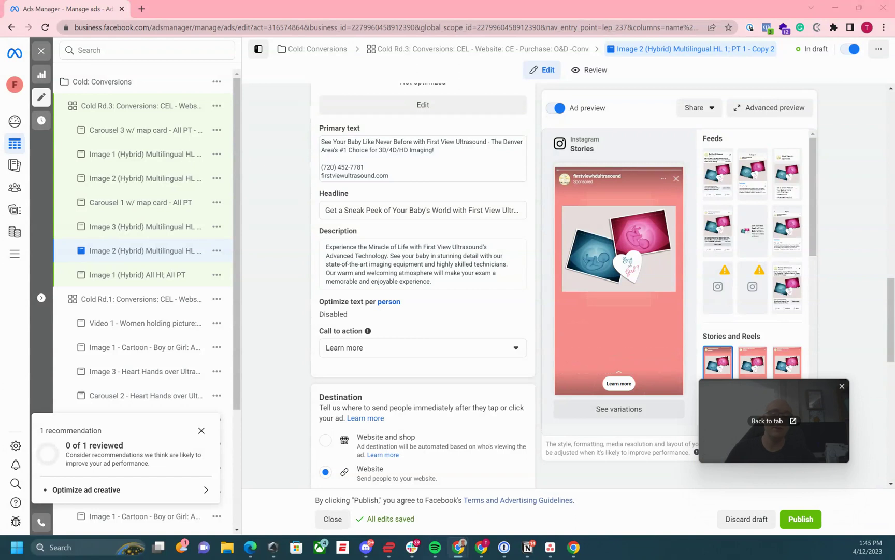